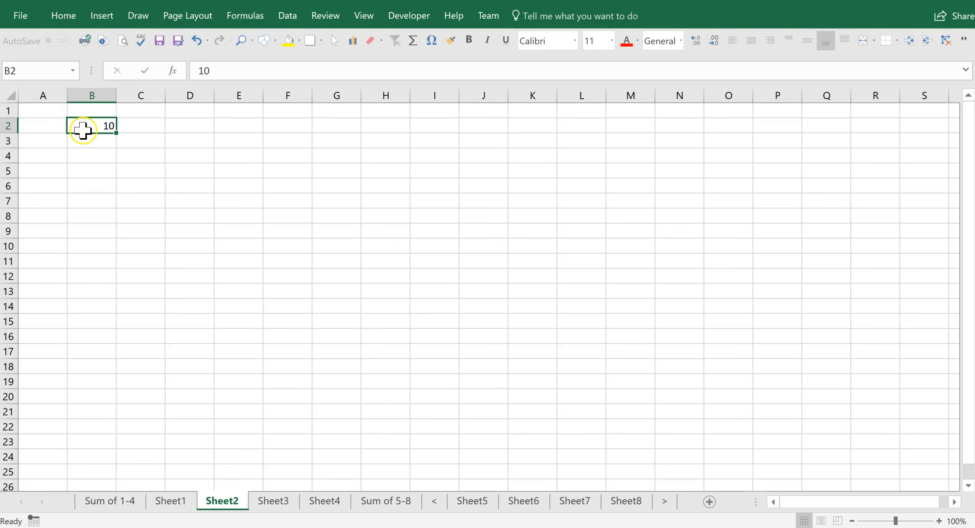
- Review the B2 values on Sheet3 (100) and Sheet4 (1000)
click(292, 505)
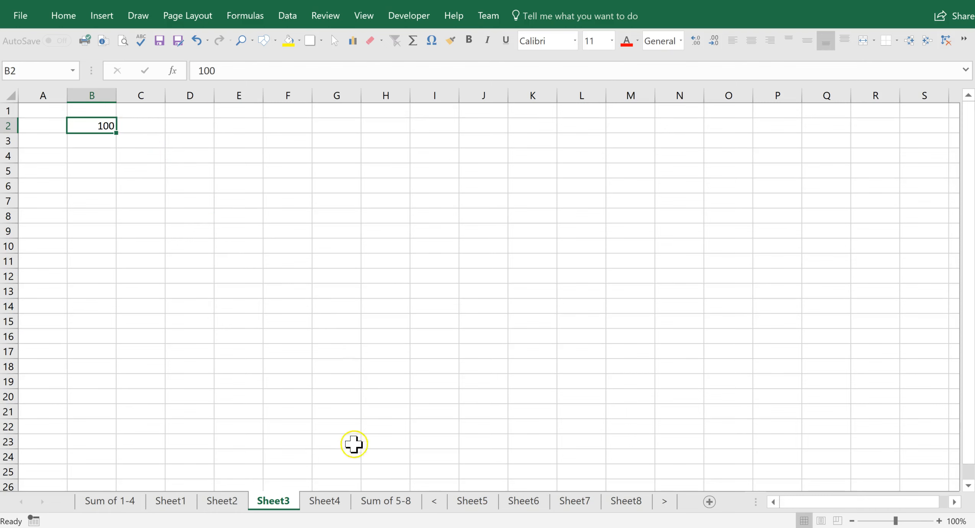
click(329, 503)
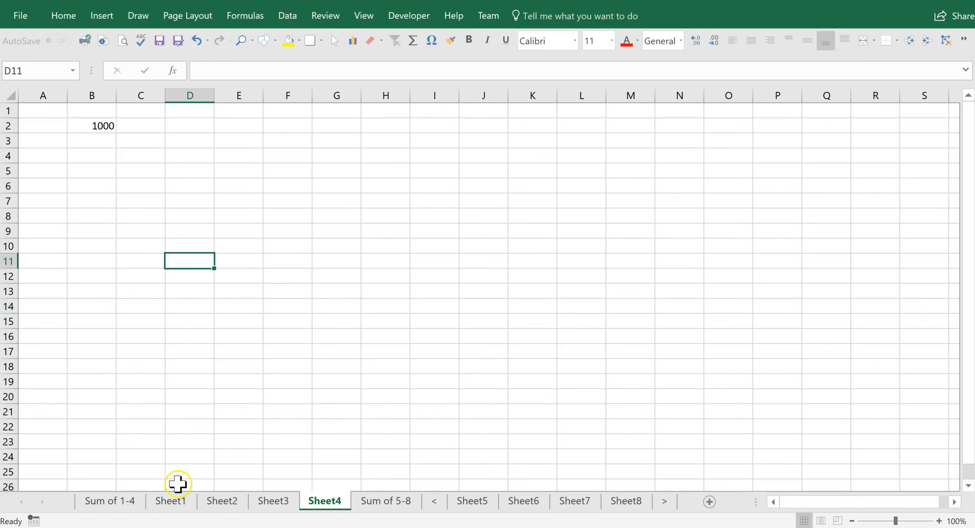
ctrl+click(124, 501)
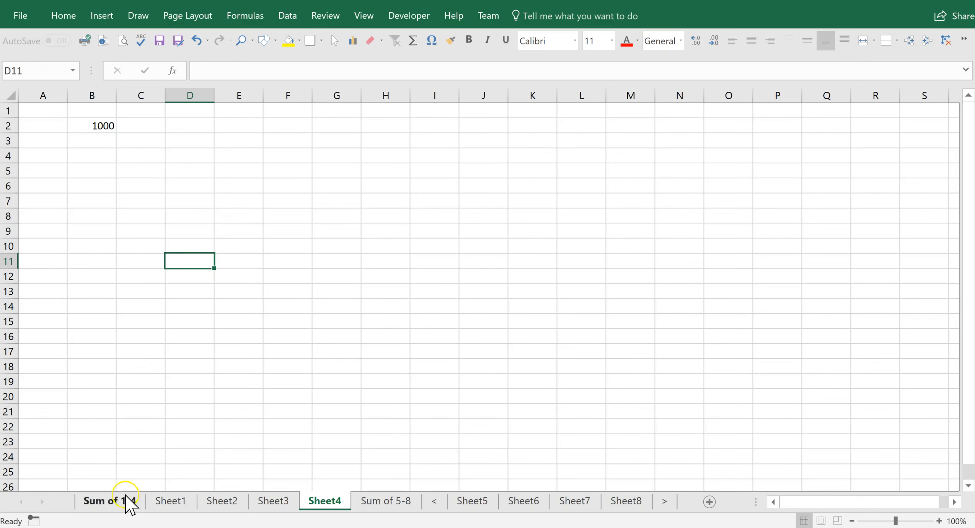
- On Sum of 1-4, check the B4 SUM and B2 addition totals (1111), then fill B2 right to K2
click(119, 499)
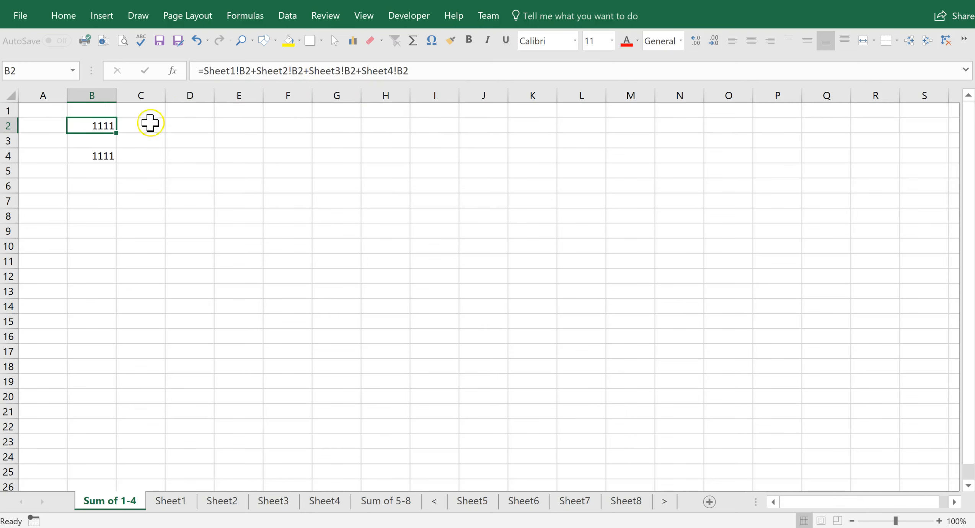
click(107, 154)
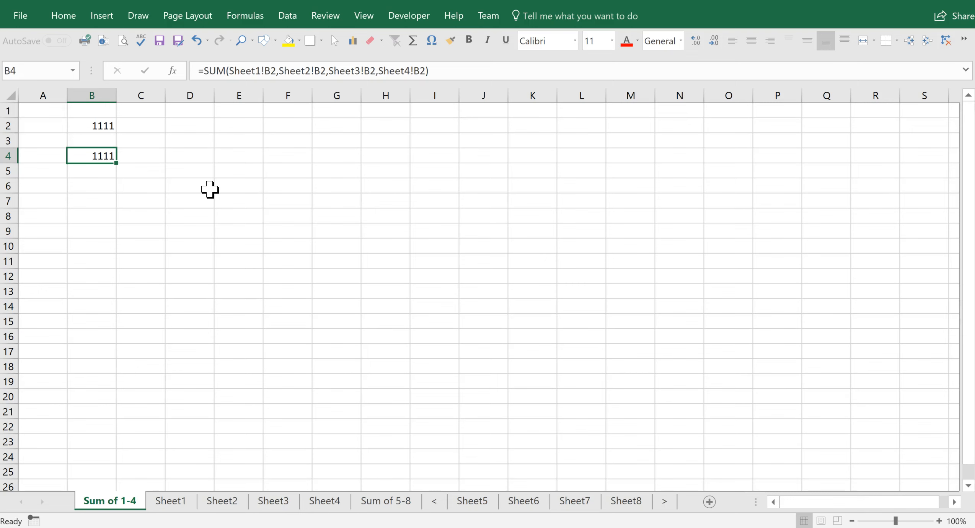
click(106, 125)
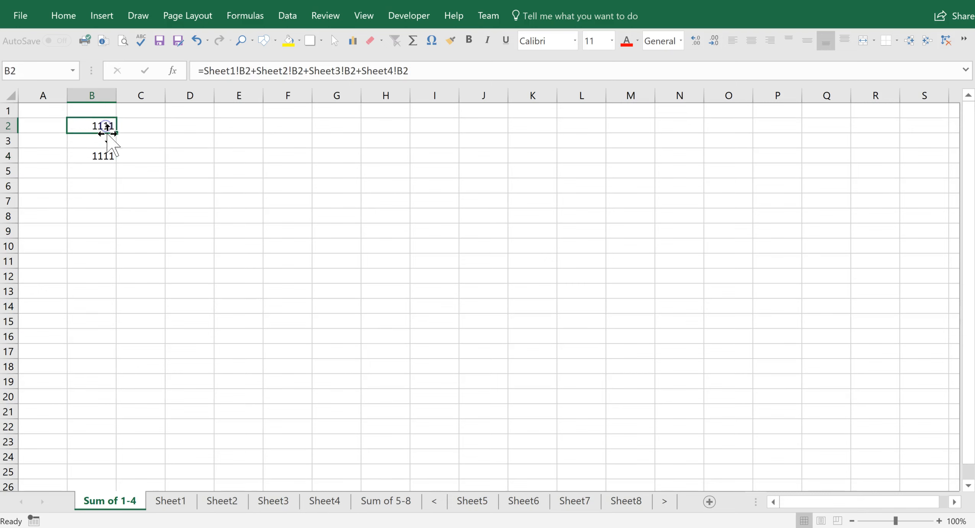
drag(116, 133, 577, 155)
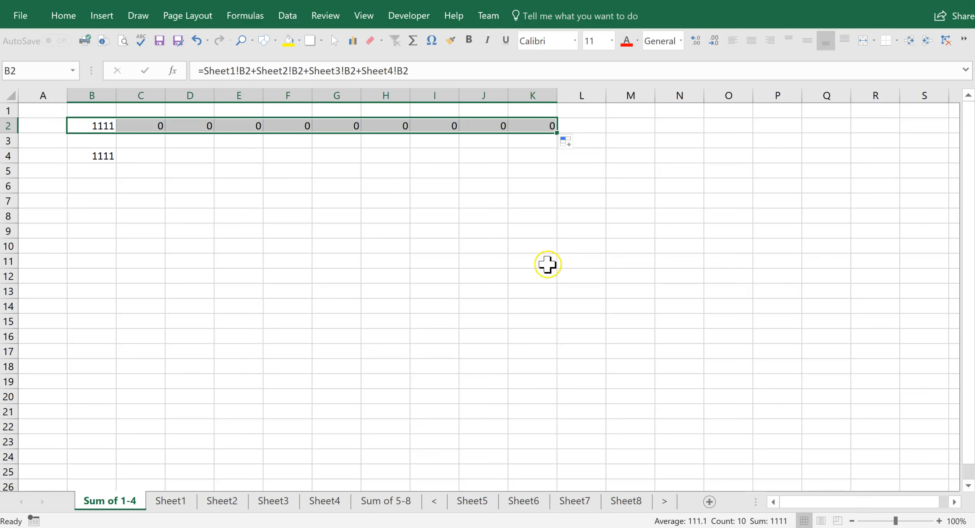
- Reselect the B2 total and move to the empty < bookend sheet
click(107, 126)
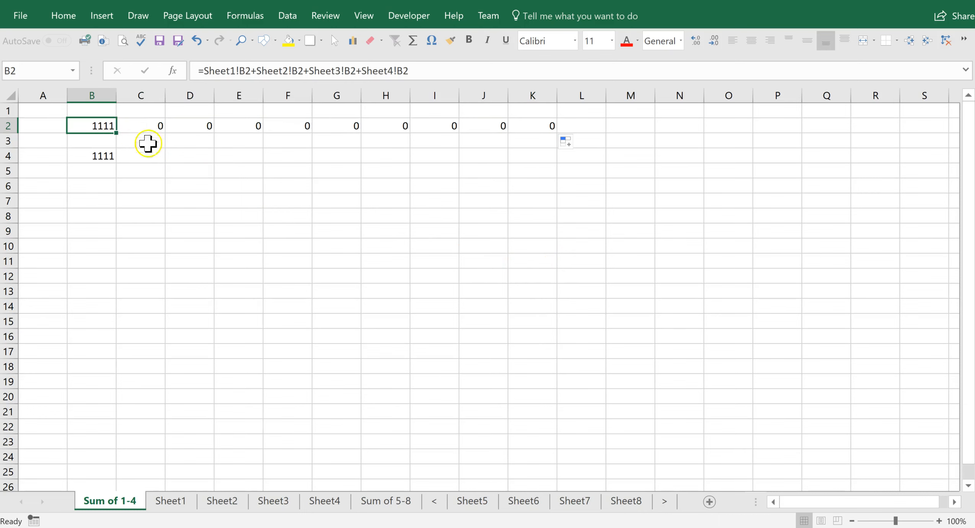
click(183, 495)
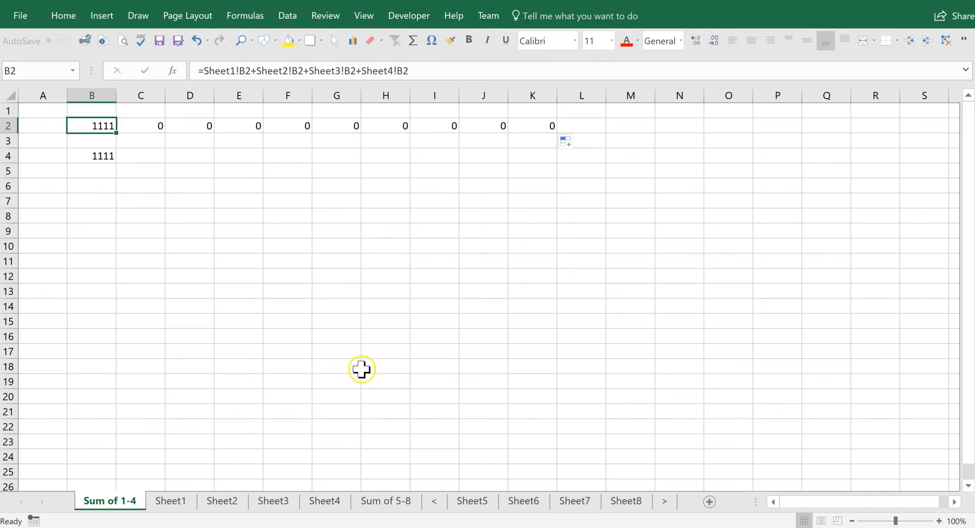
click(437, 502)
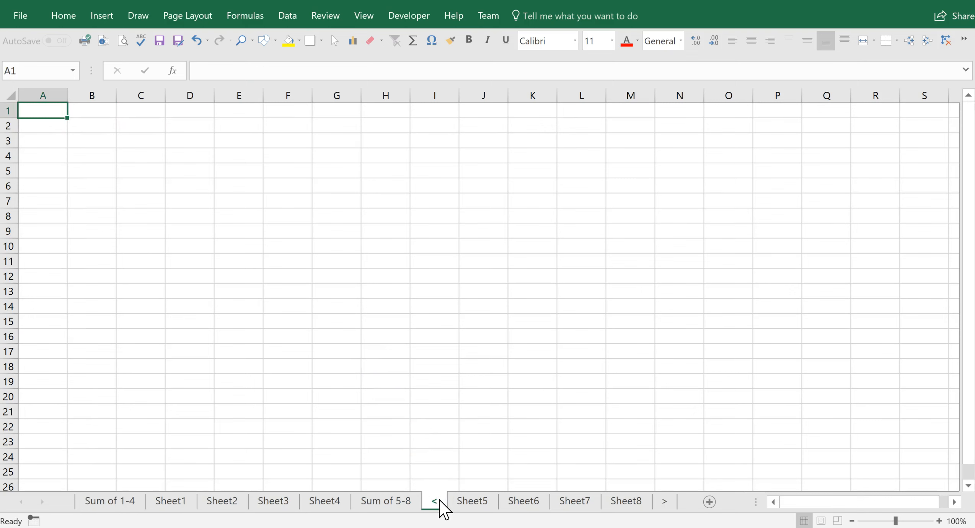
- Look at the empty < and > bookend sheets surrounding Sheet5–Sheet8
shift+click(459, 502)
click(667, 502)
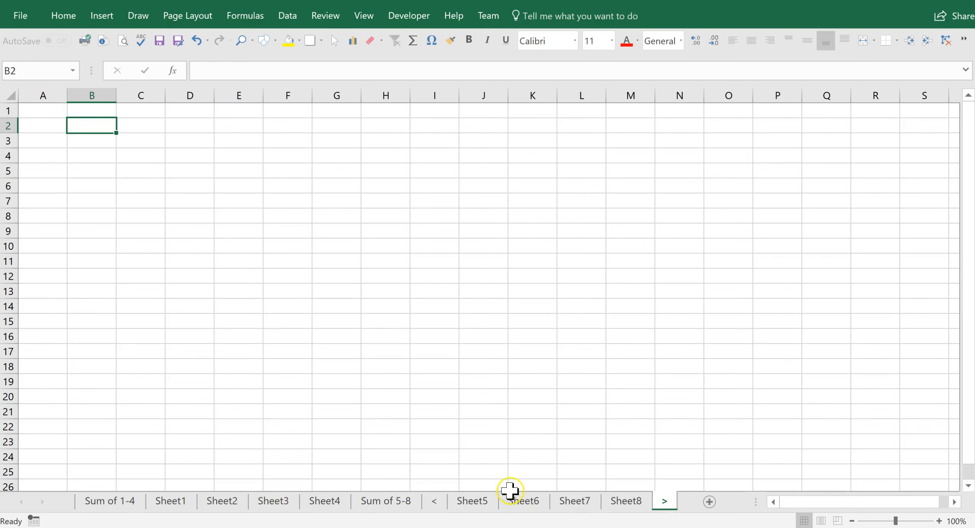
click(435, 503)
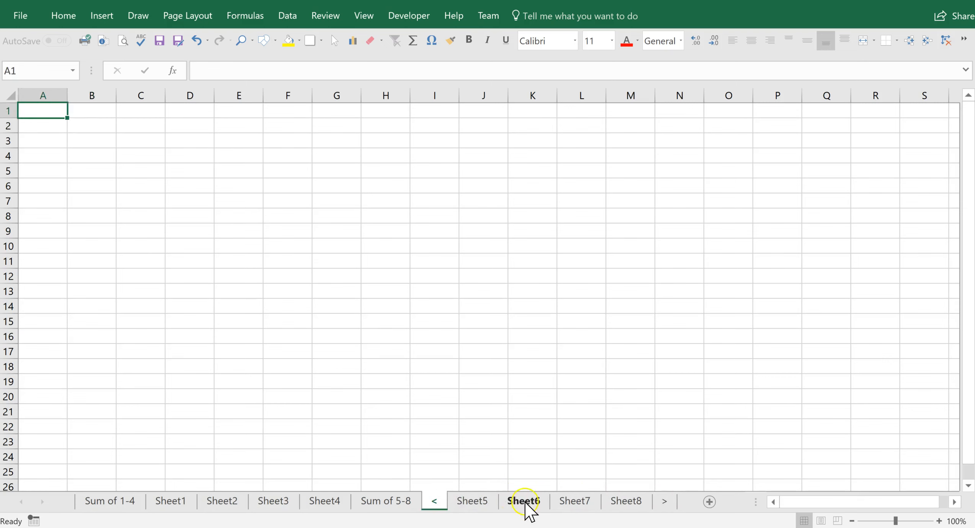
click(664, 502)
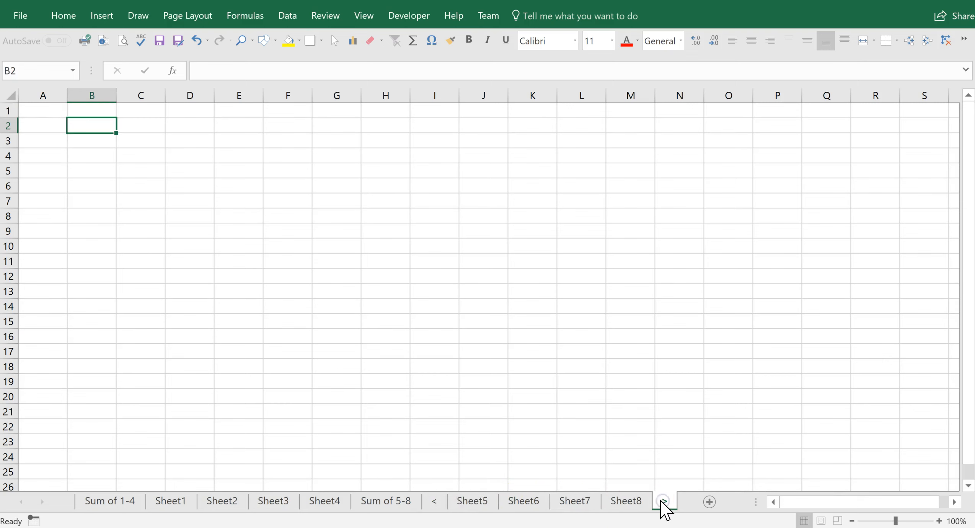
- Inspect Sum of 5-8's B2 formula =SUM('<:>'!B2) giving 2222, then view Sheet5's B2 of 2
click(382, 501)
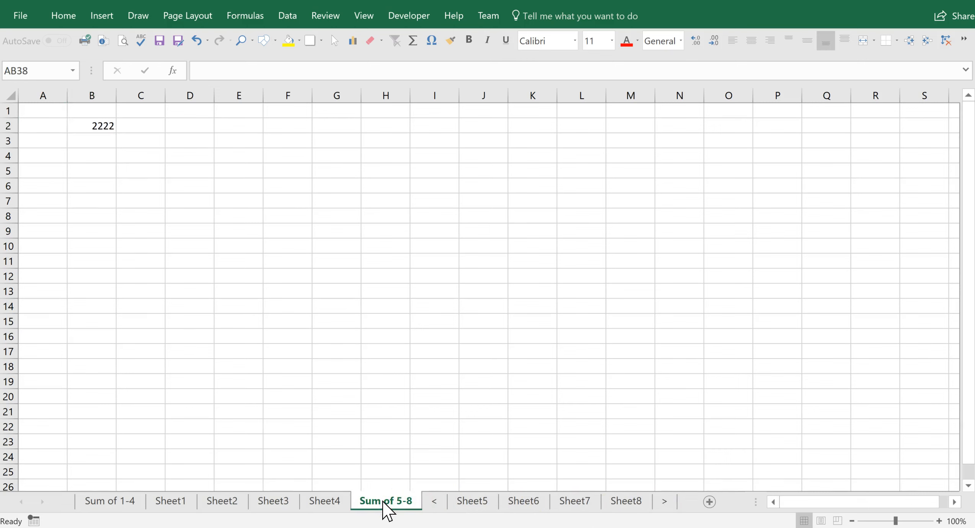
click(104, 128)
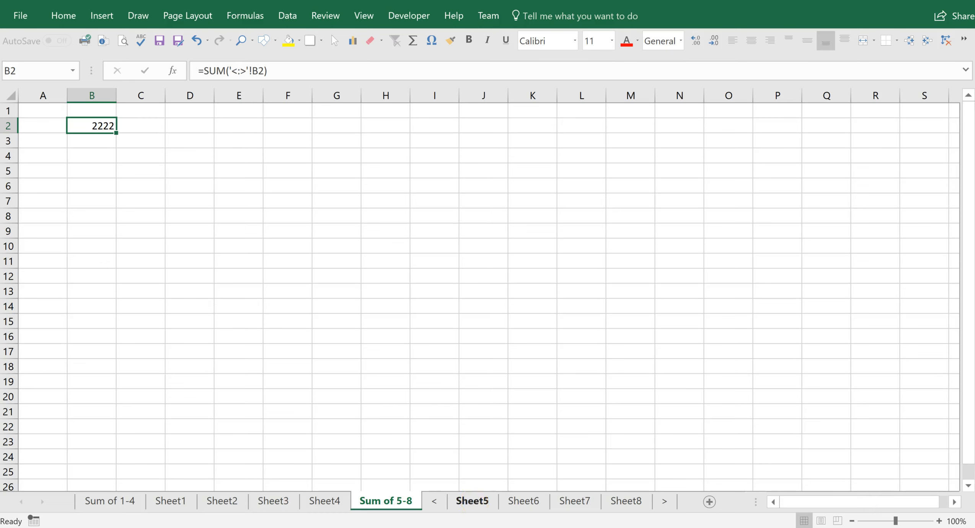
click(475, 502)
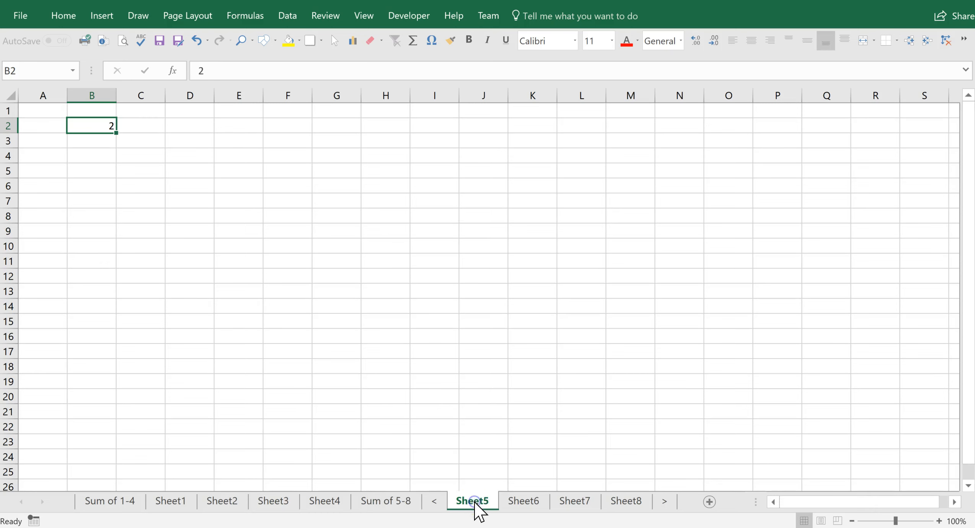
- Confirm B2 on Sheet6–8 (20, 200, 2000) and the 2222 total, ending on the < sheet
click(518, 502)
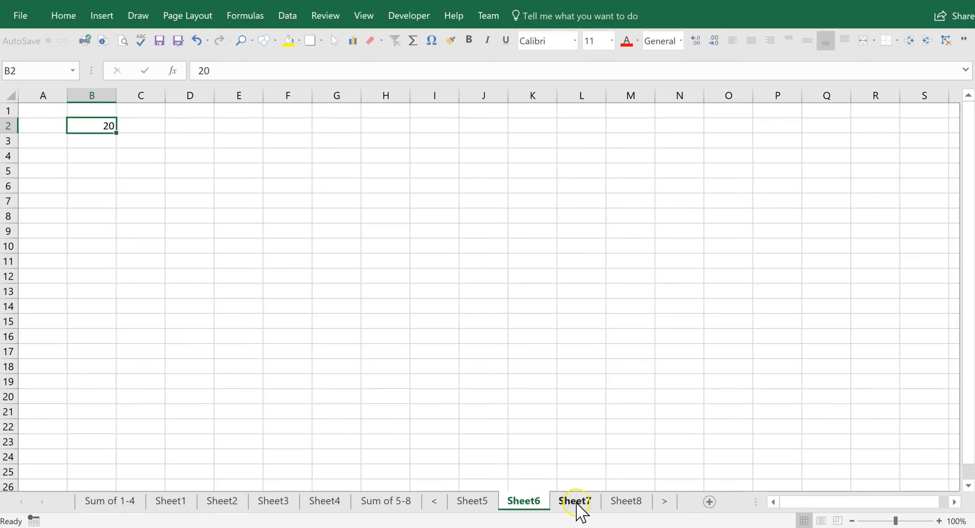
click(588, 503)
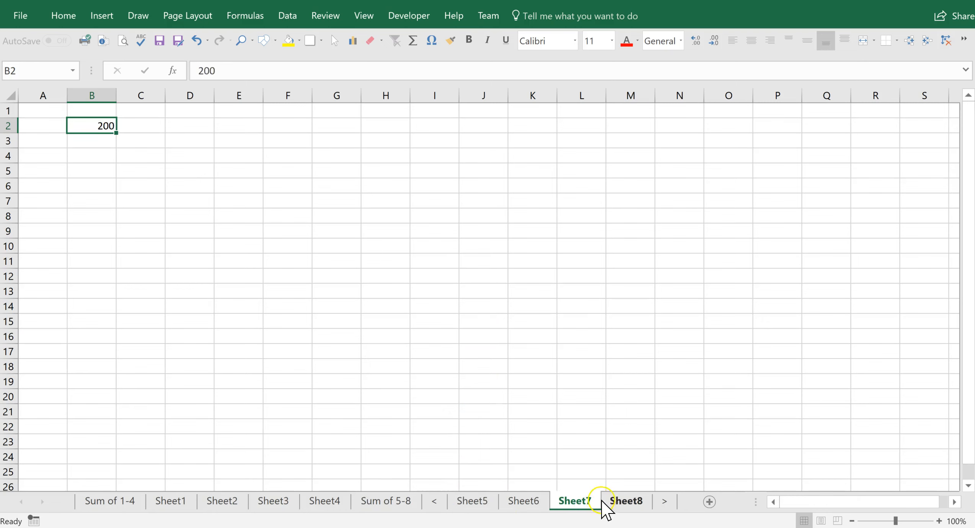
click(626, 501)
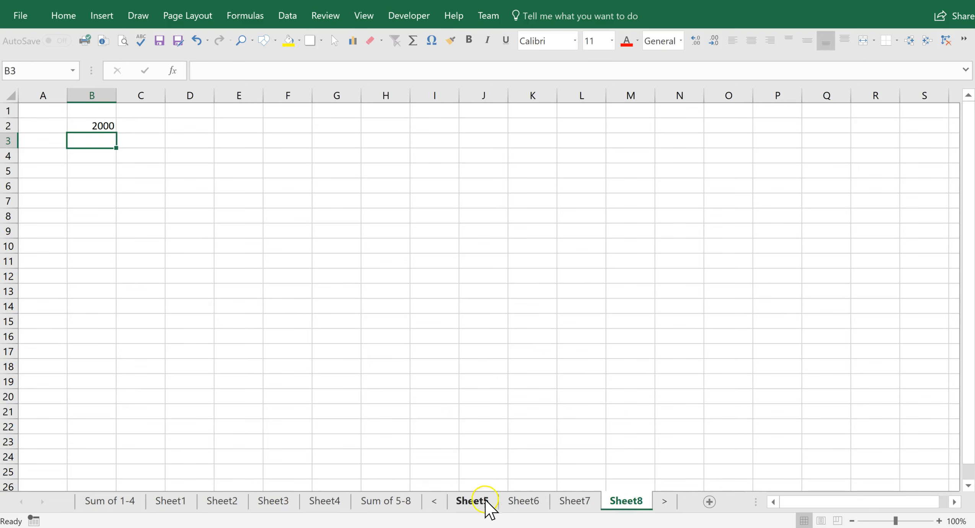
click(402, 502)
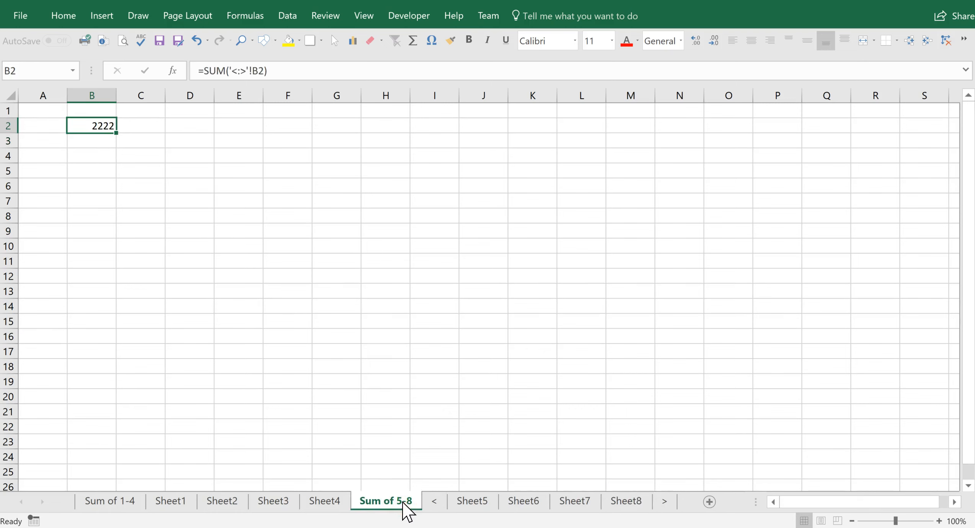
click(436, 503)
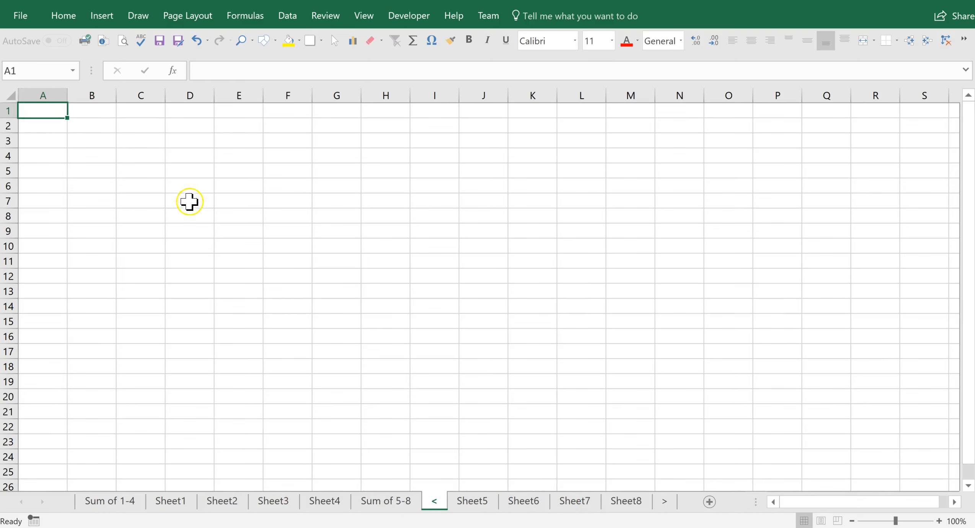
click(98, 126)
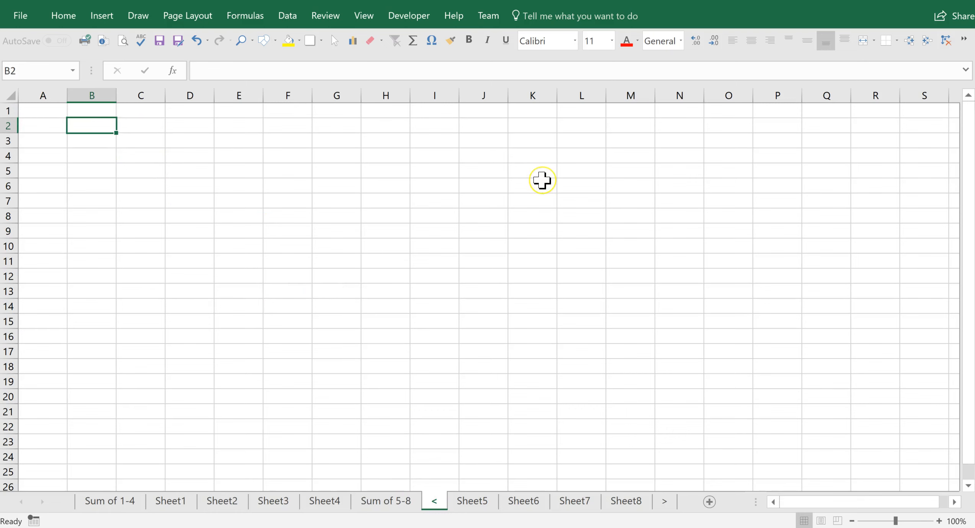
text(1111)
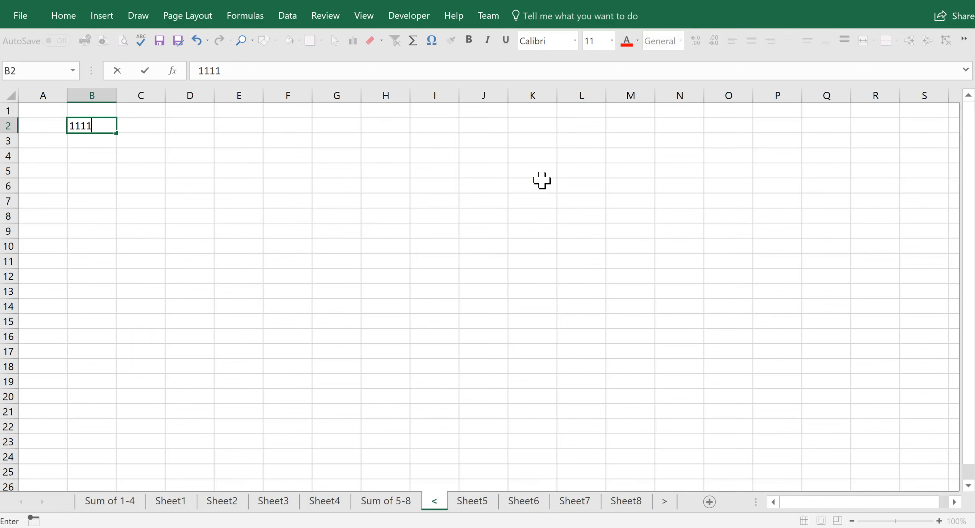
click(337, 214)
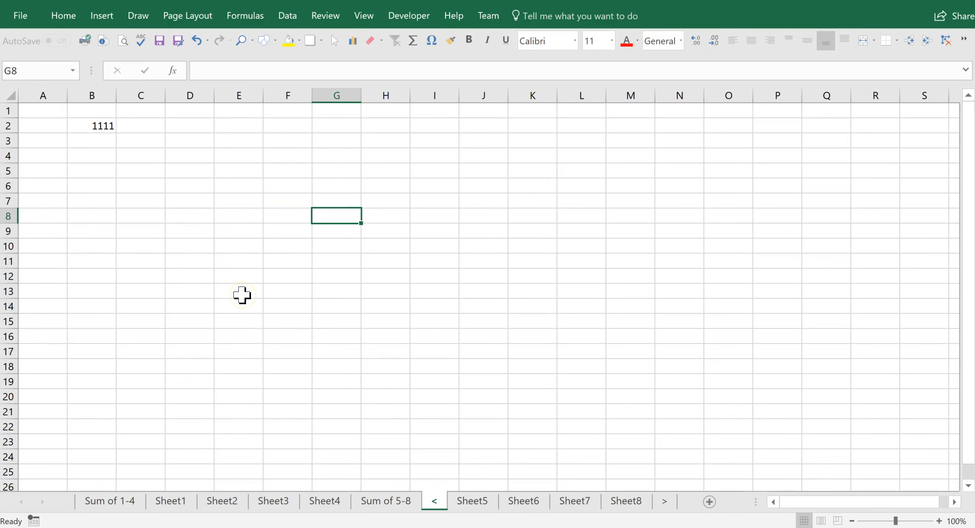
ctrl+click(385, 502)
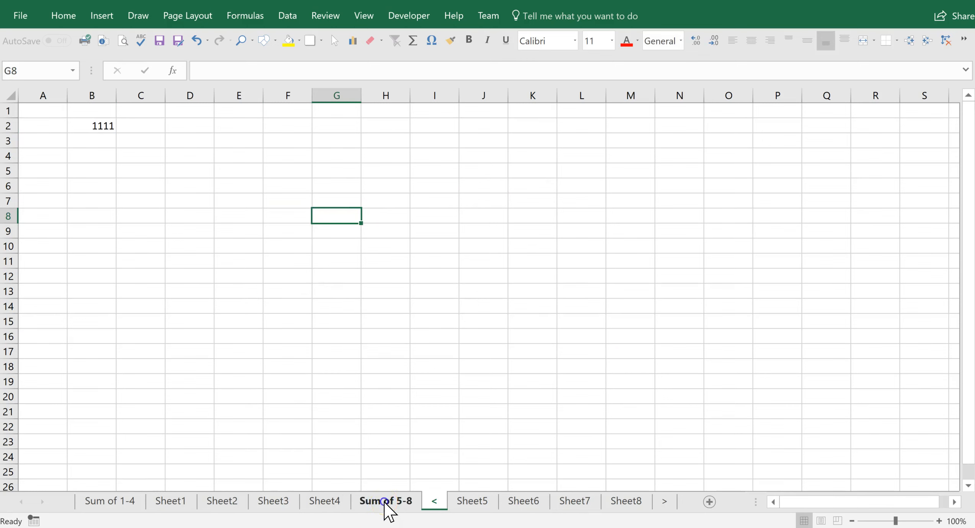
click(385, 503)
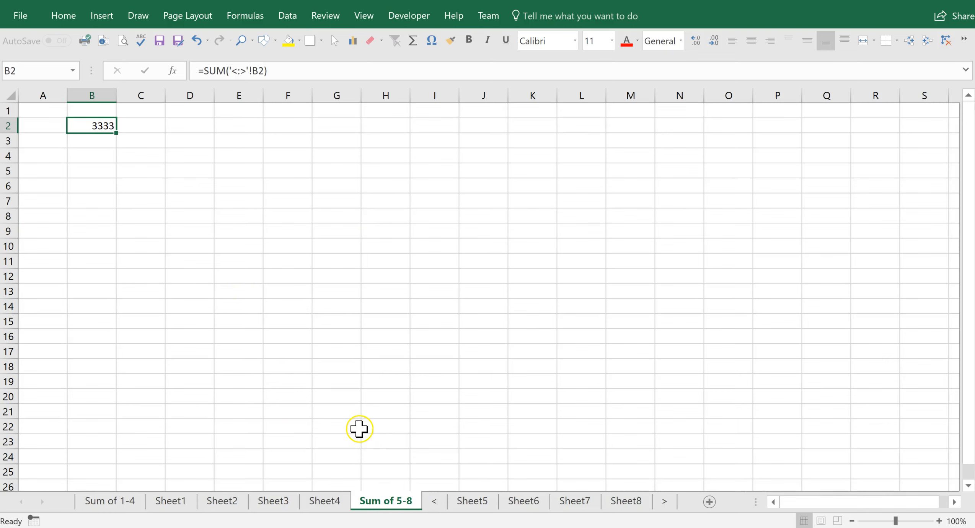
click(435, 500)
click(105, 127)
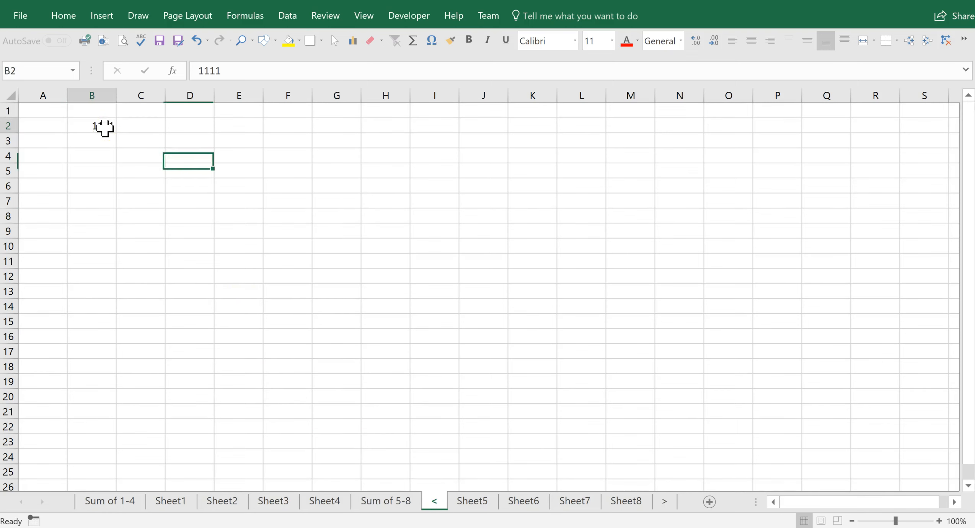
key(Delete)
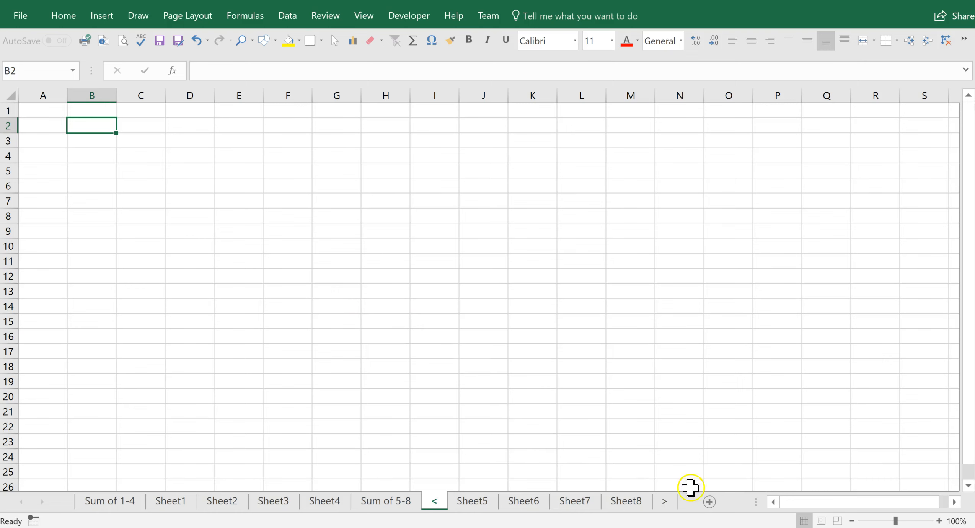
click(709, 502)
- Move the new sheet after > and rename it <<
drag(505, 501, 669, 504)
double_click(643, 503)
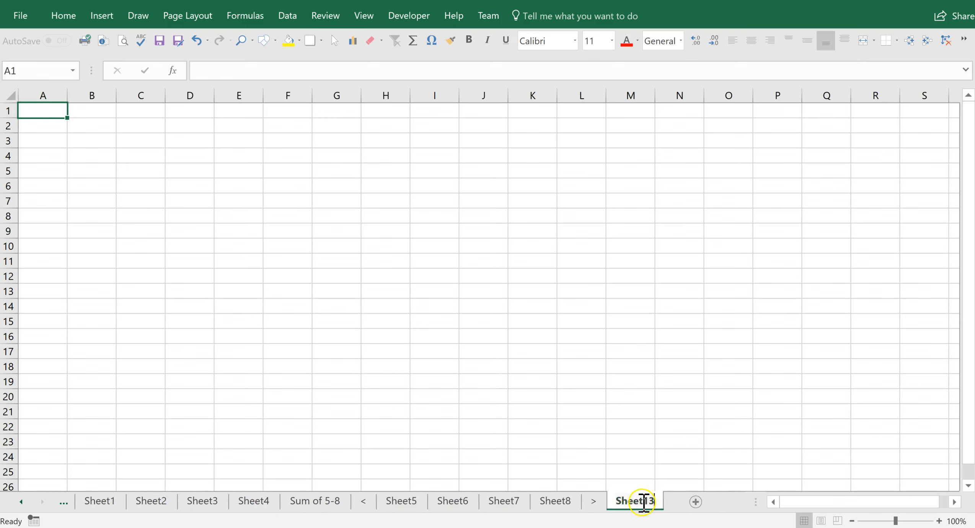
text(<<)
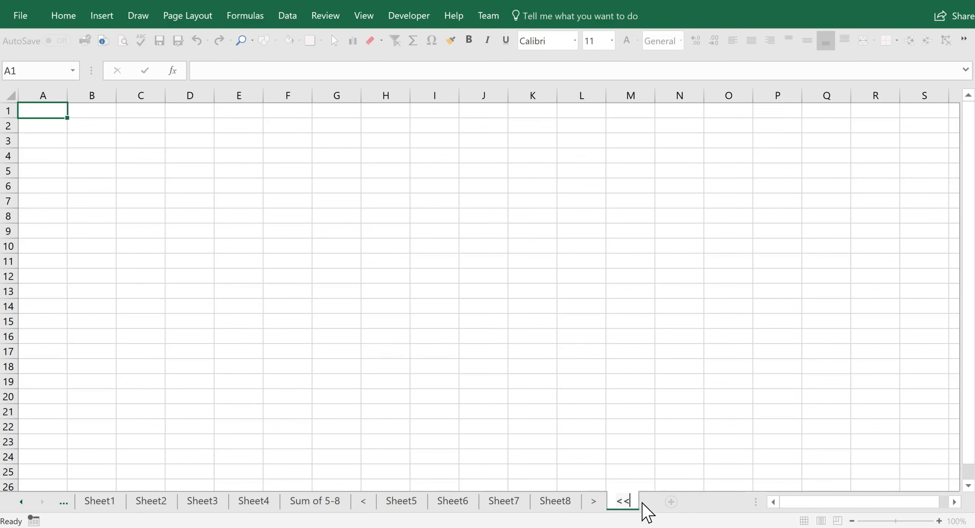
click(620, 272)
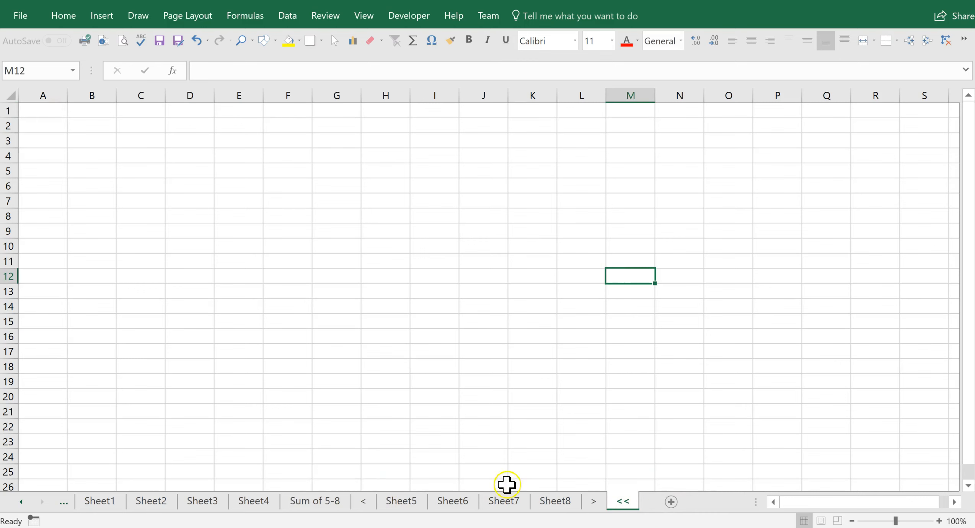
- Step through Sheet5–Sheet8 and the > bookend to recheck their B2 values
ctrl+click(389, 503)
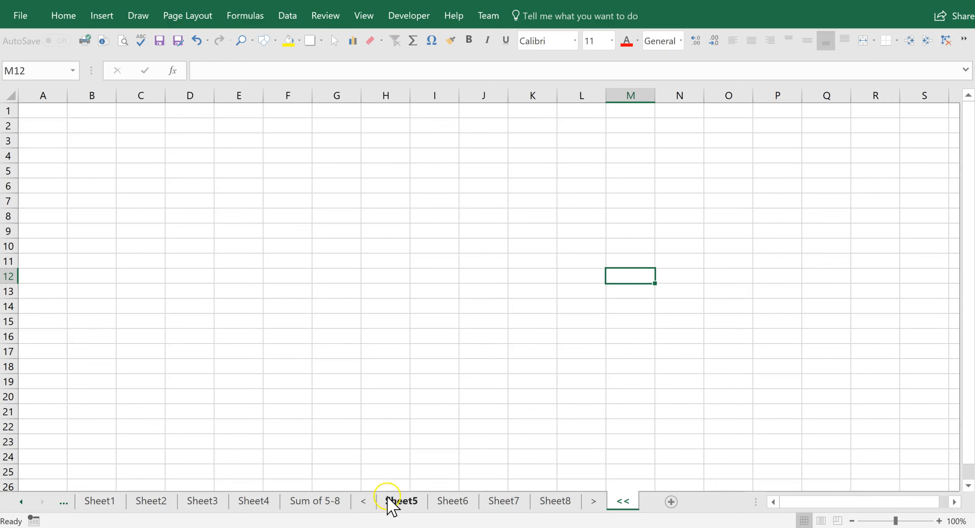
click(364, 502)
click(401, 503)
click(457, 501)
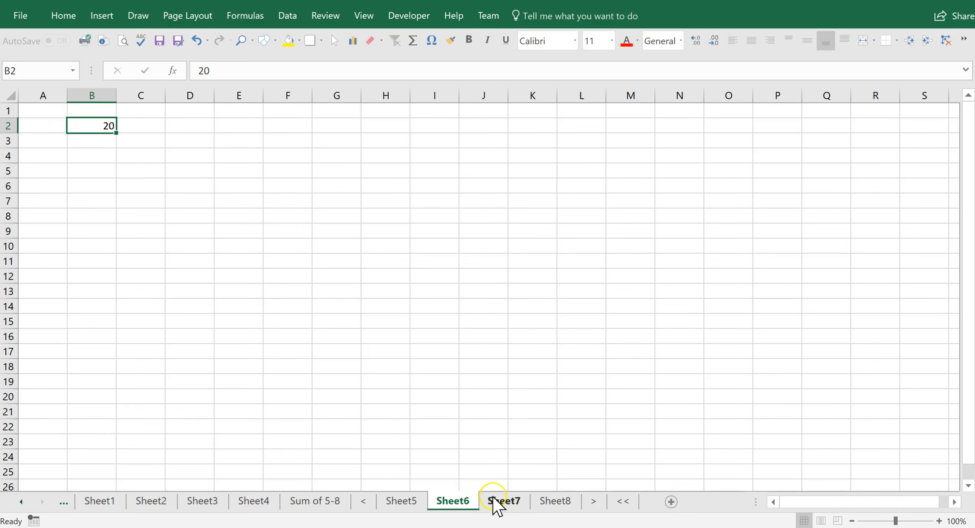
click(555, 503)
click(595, 503)
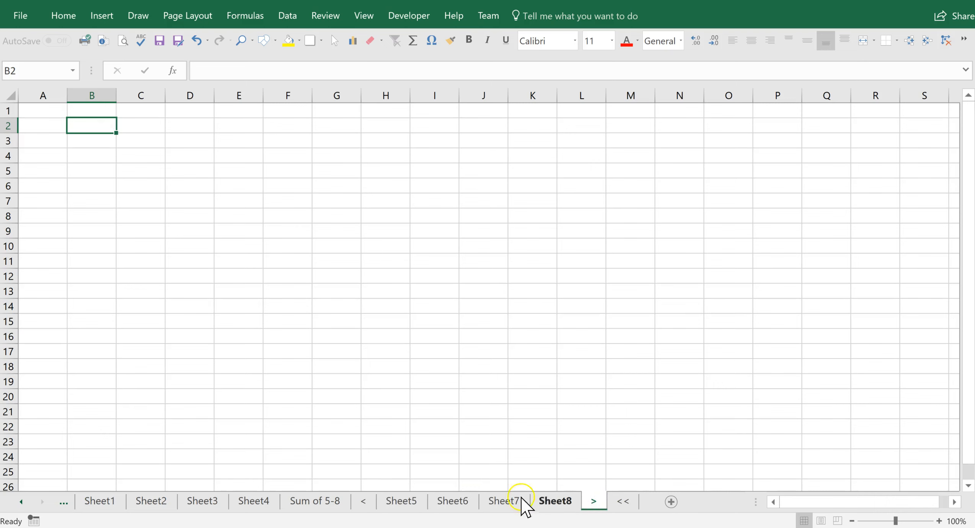
- Back on Sum of 5-8, select the <: part of B2's =SUM('<:>'!B2) formula
click(323, 502)
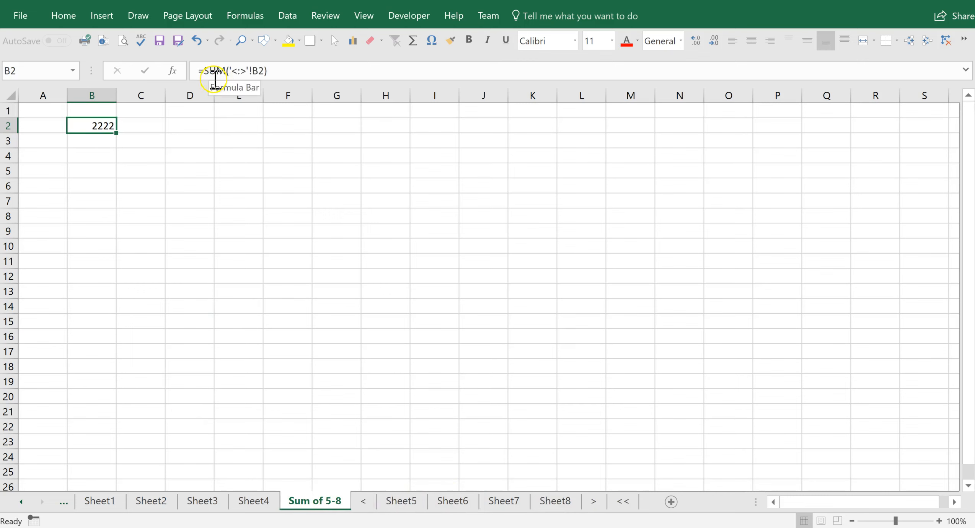
click(237, 71)
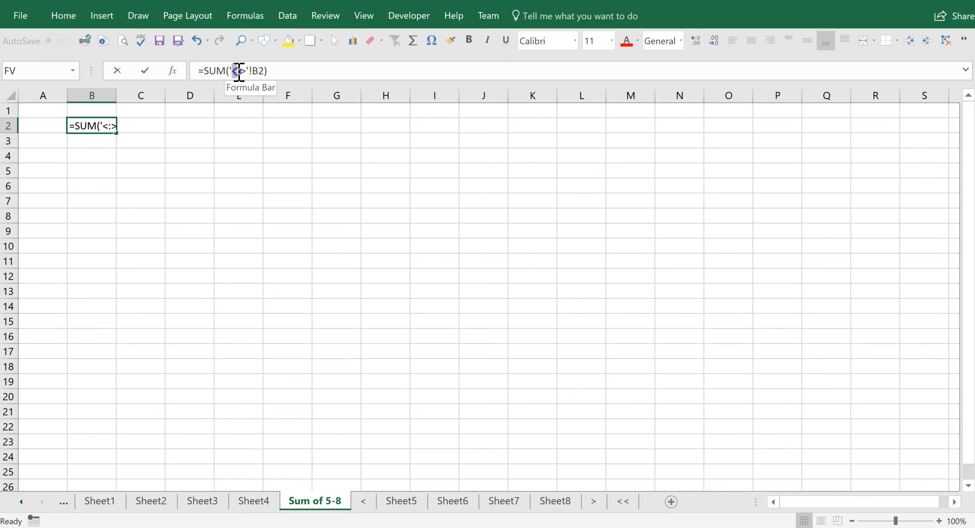
drag(239, 71, 242, 72)
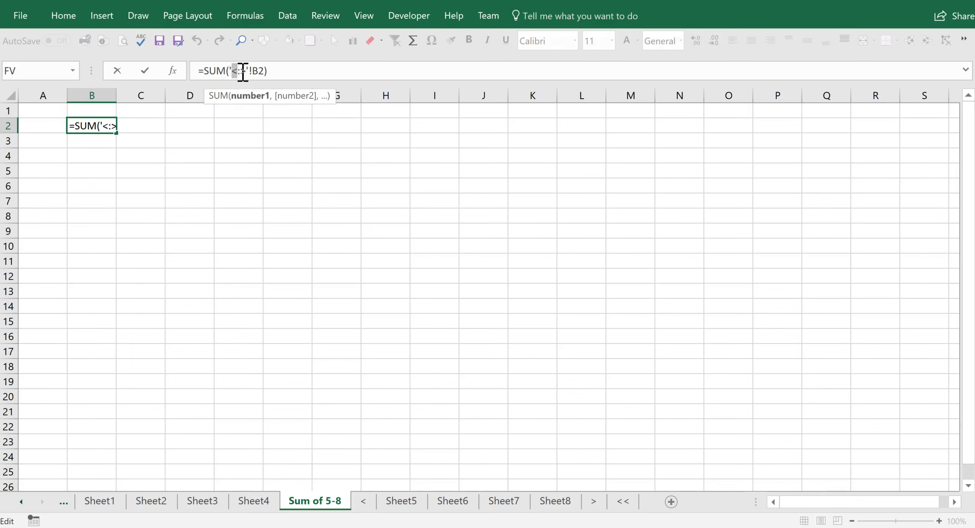